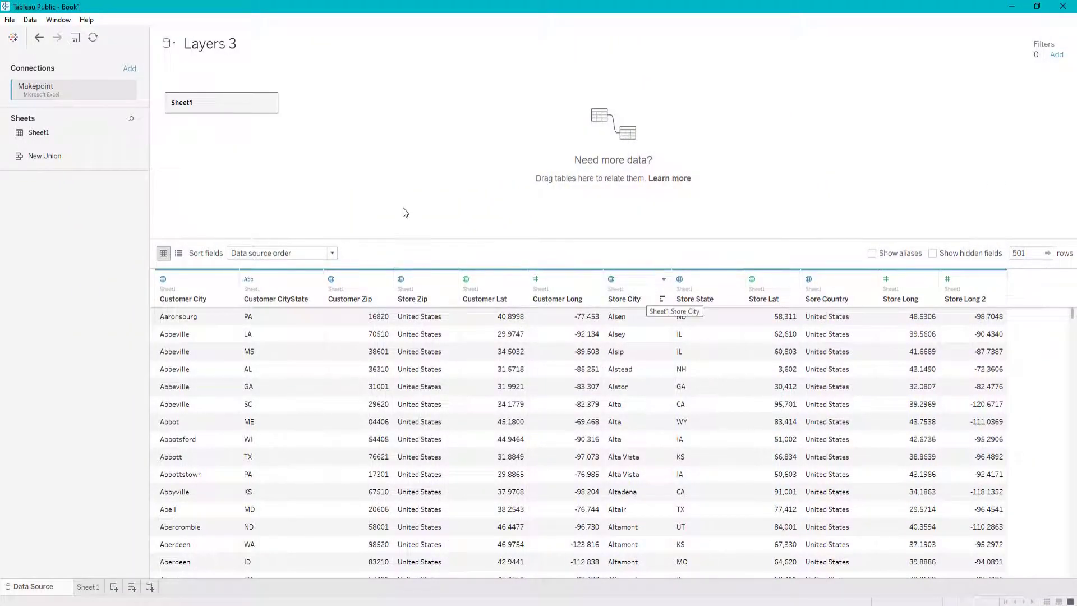
Review Customer CityState's data type options without changes, then select the Store columns
left_click(248, 279)
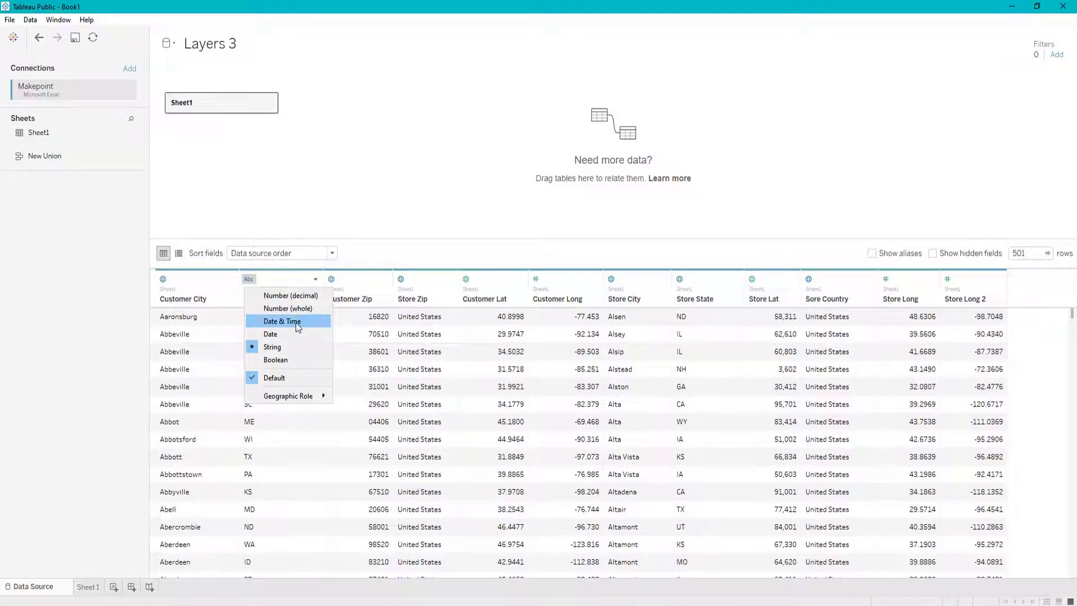
mouse_move(304, 399)
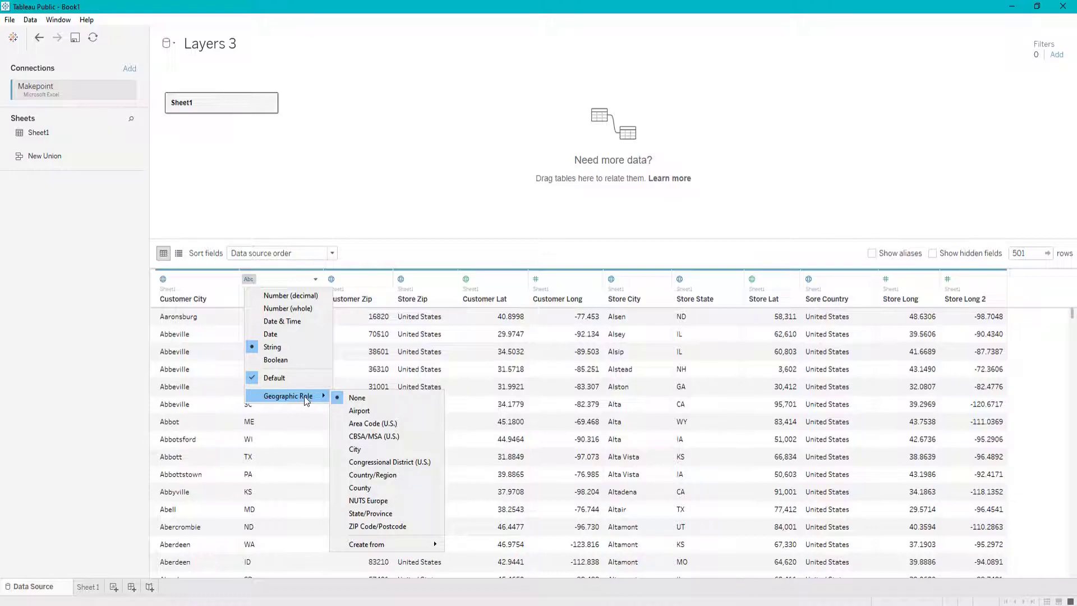
left_click(447, 168)
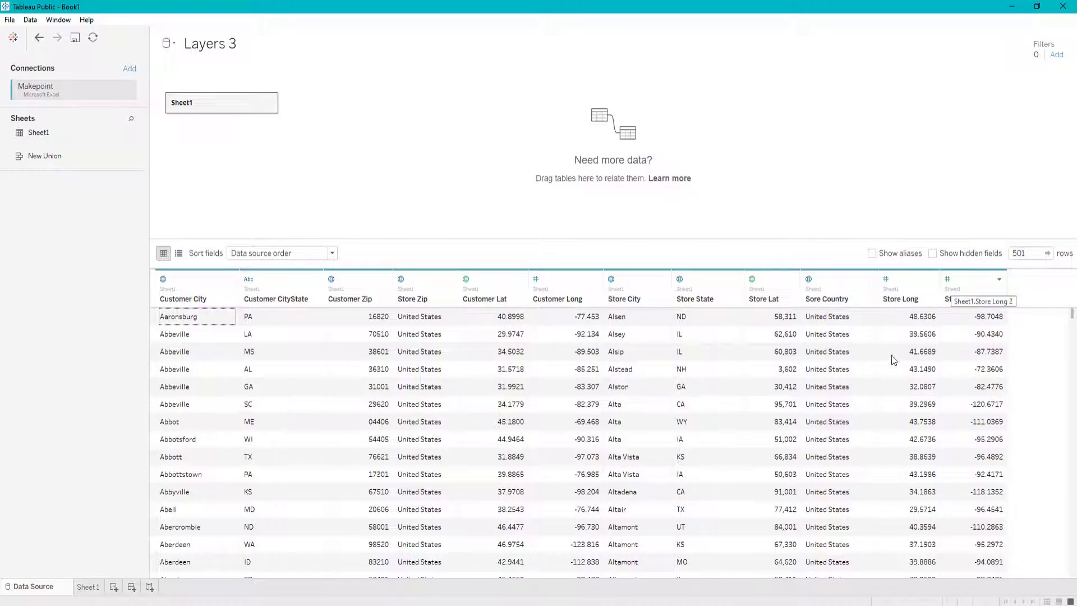
left_click(781, 297)
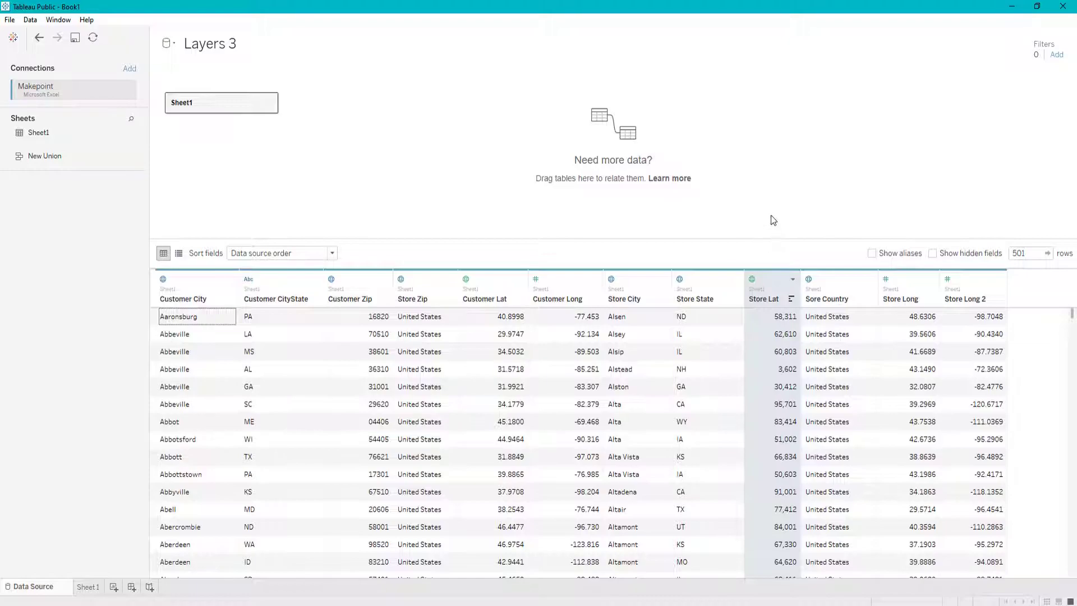
left_click(729, 278)
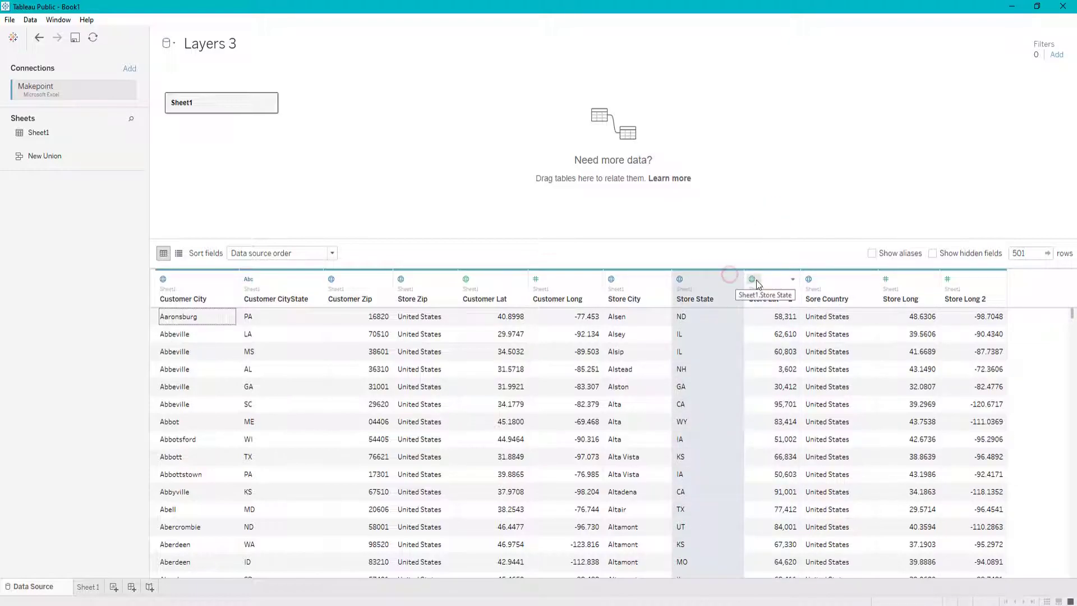
Set Store Lat's geographic role to None and its type to Number (decimal)
left_click(755, 278)
left_click(724, 280)
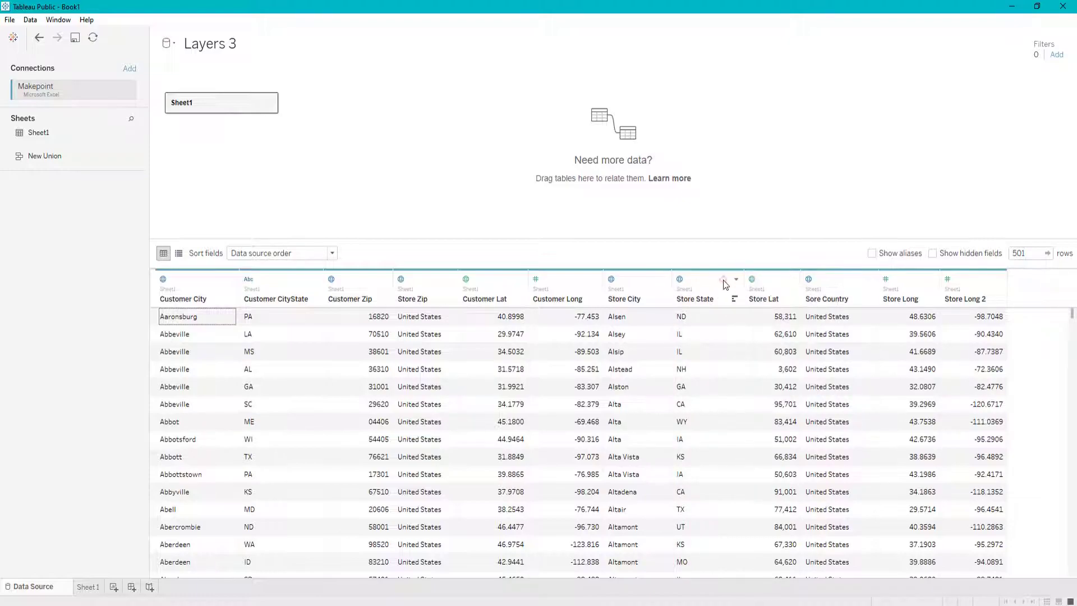
left_click(752, 279)
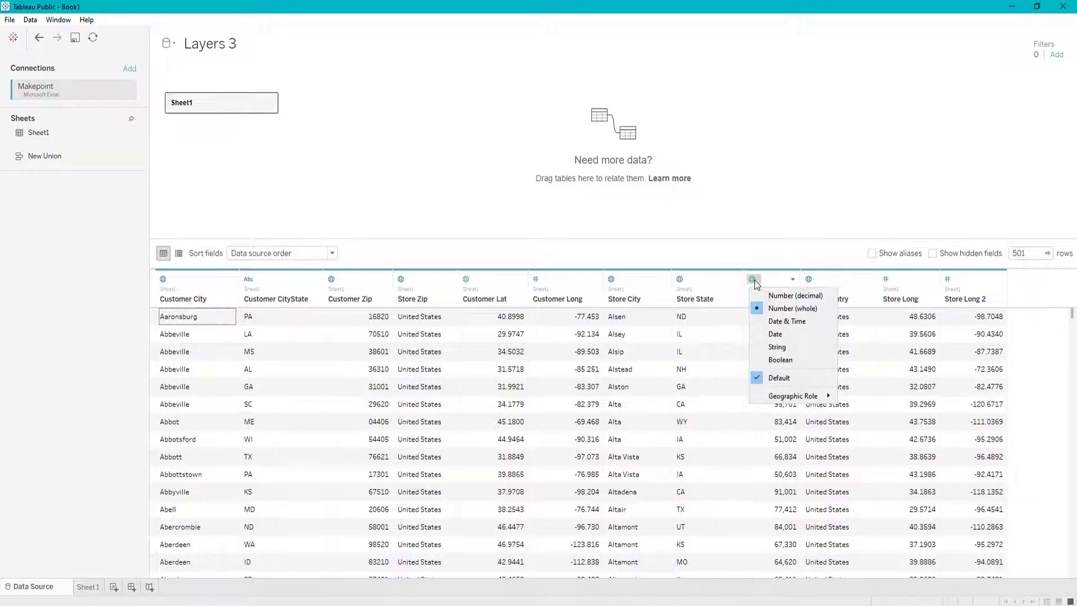
mouse_move(811, 398)
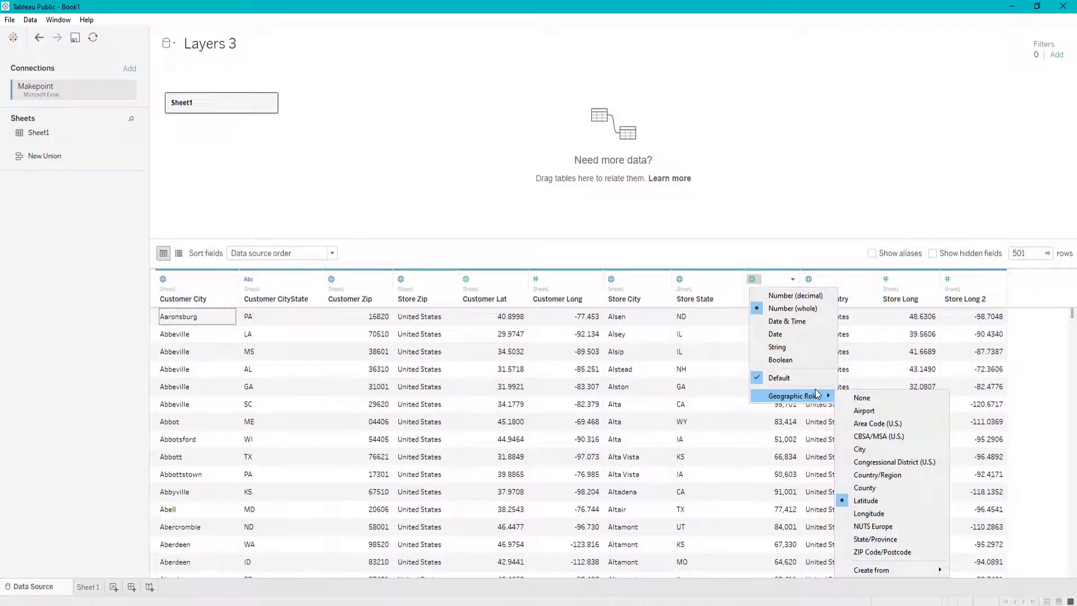
left_click(800, 395)
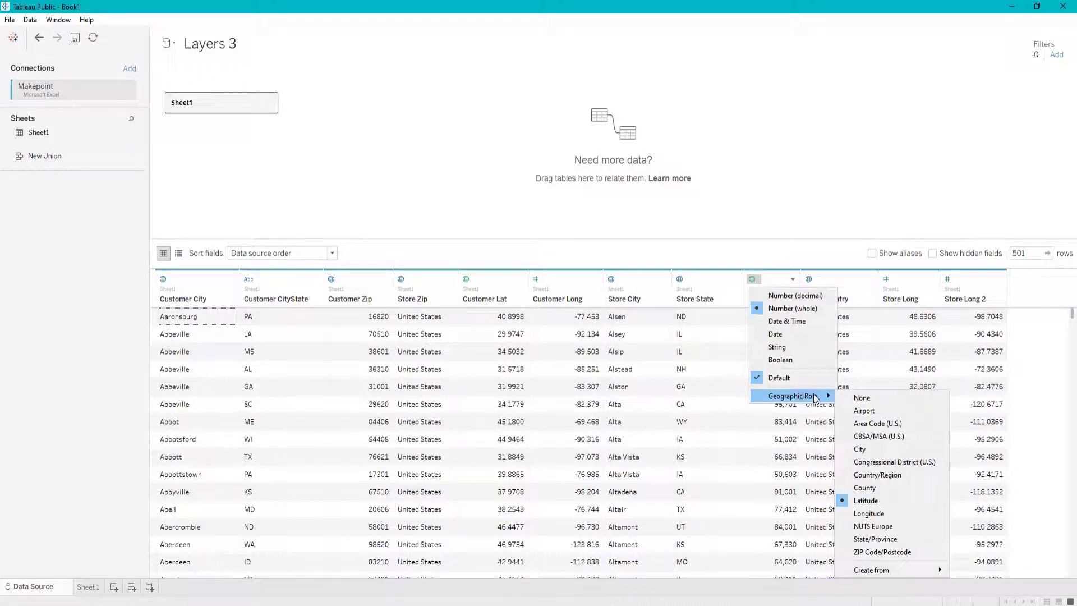
left_click(862, 399)
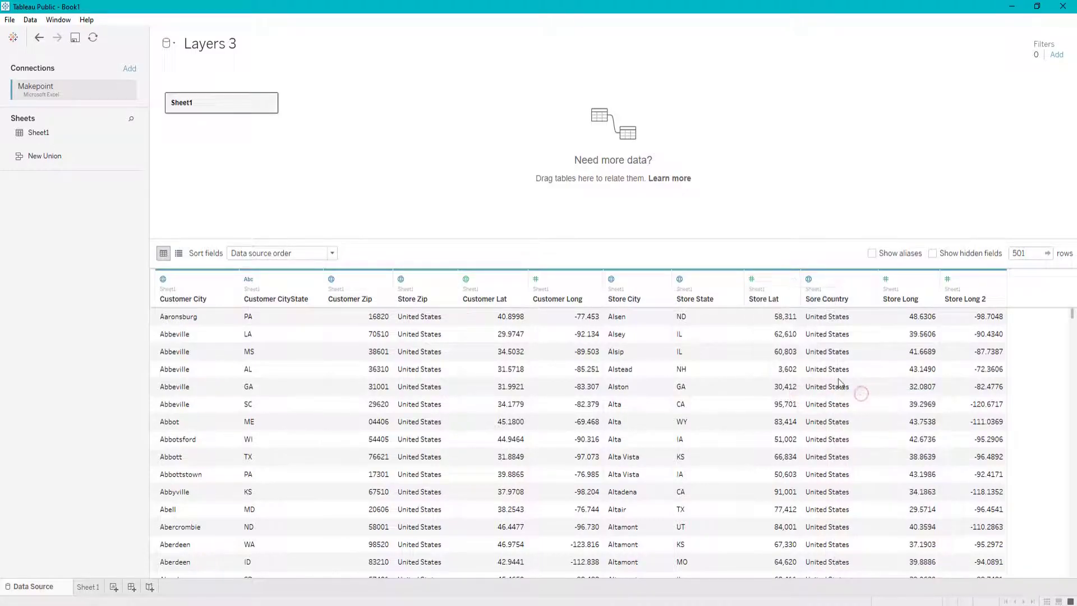
left_click(758, 280)
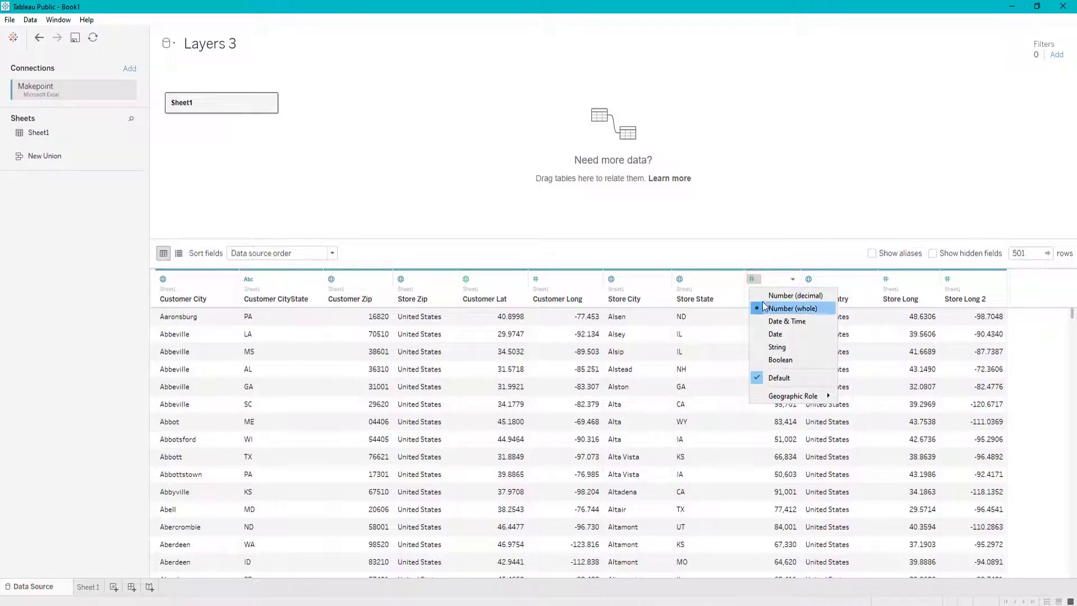
left_click(769, 295)
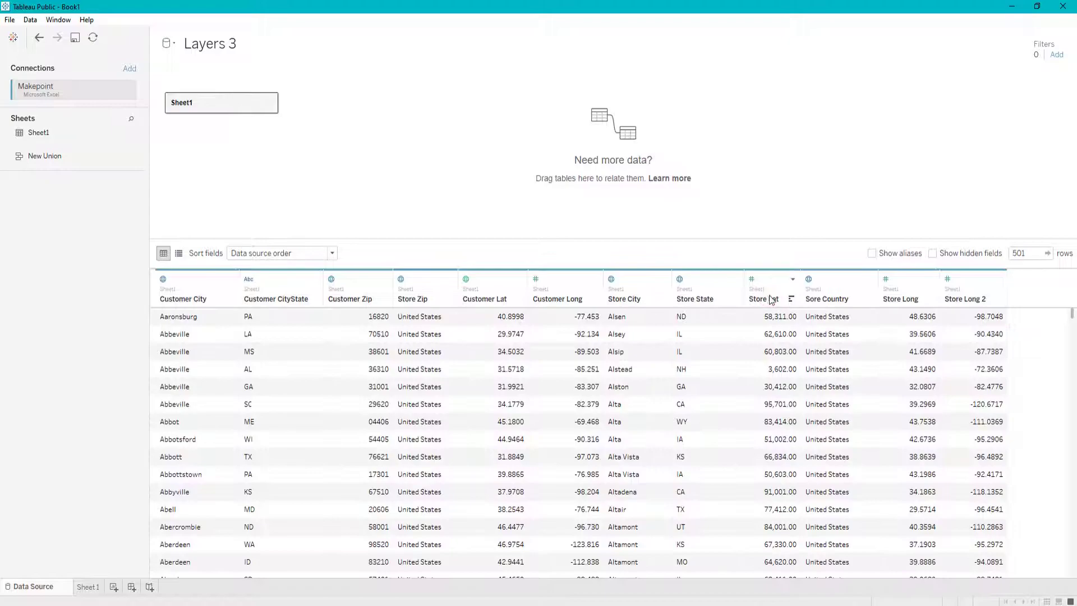
Rename the Store Lat column to Blank
right_click(774, 284)
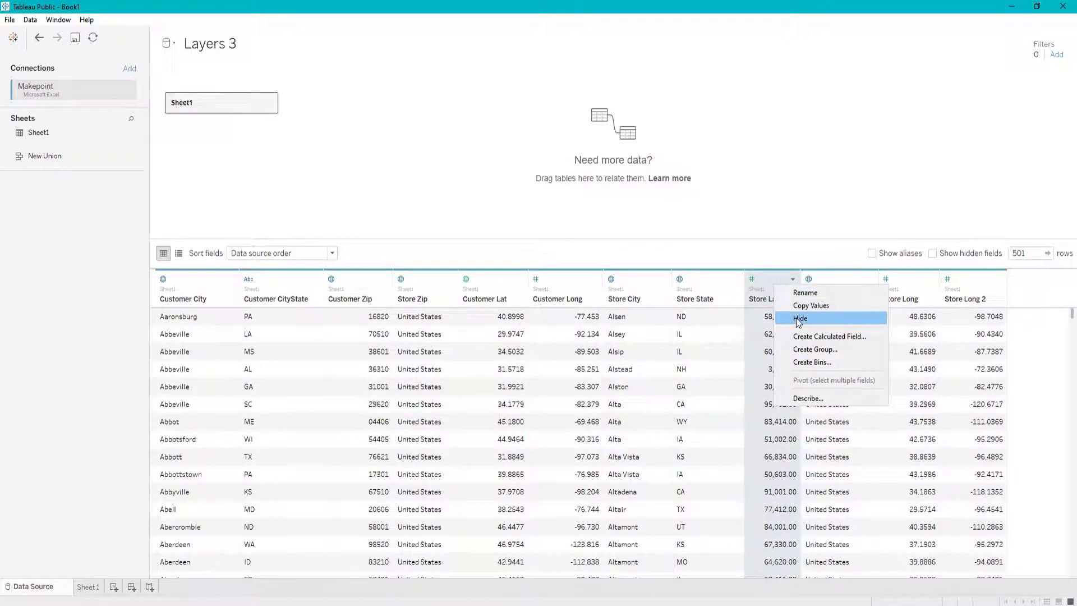
left_click(773, 301)
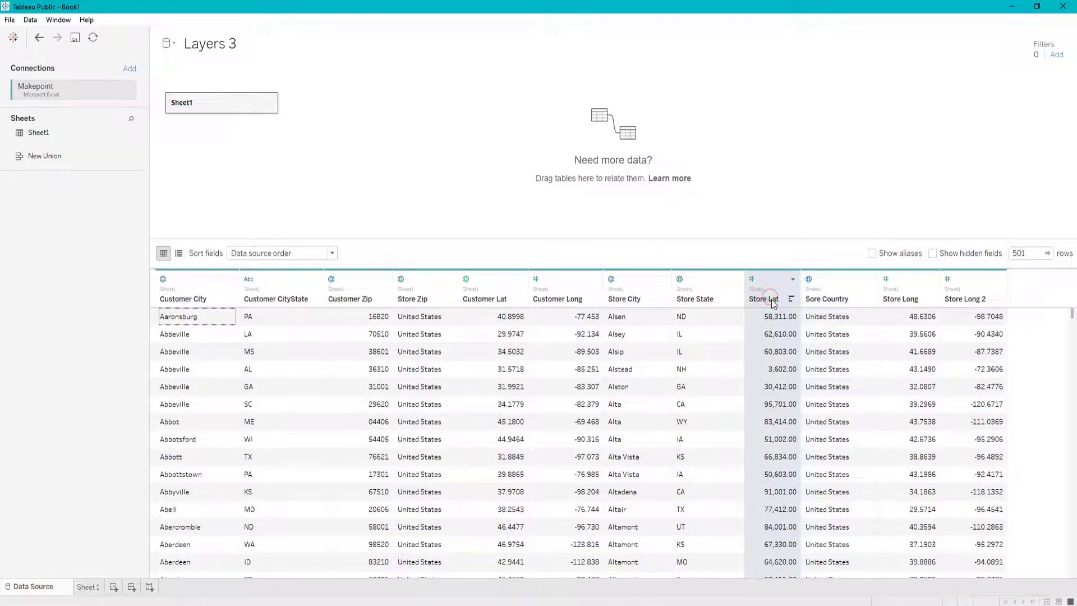
double_click(772, 299)
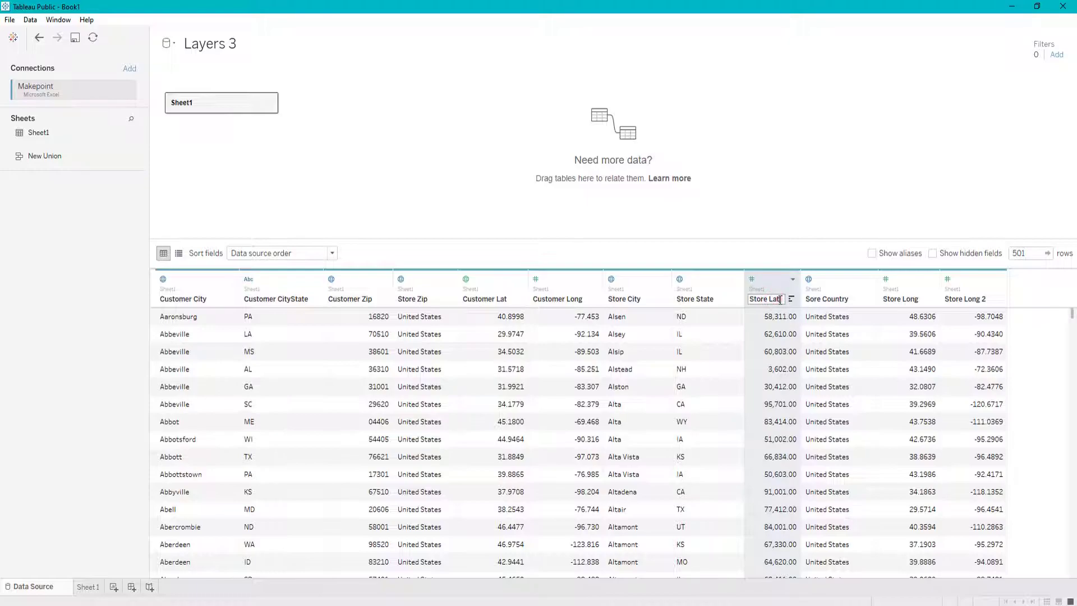
left_click_drag(767, 299, 735, 297)
key("BackSpace")
type("Blank")
key("Return")
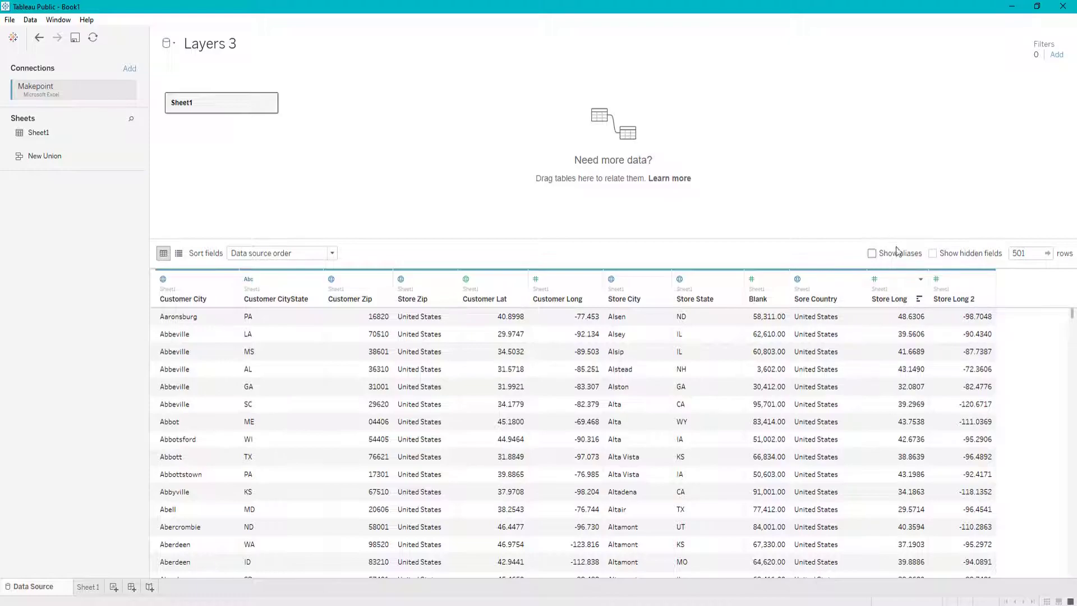
Rename the Store Long column to Store Lat
left_click(906, 283)
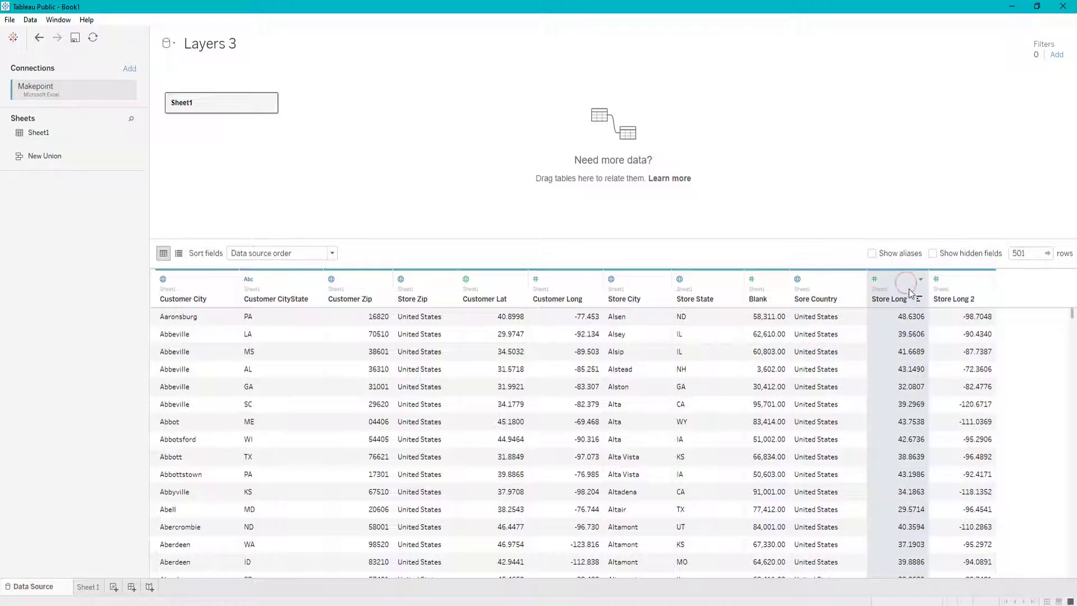
left_click(956, 287)
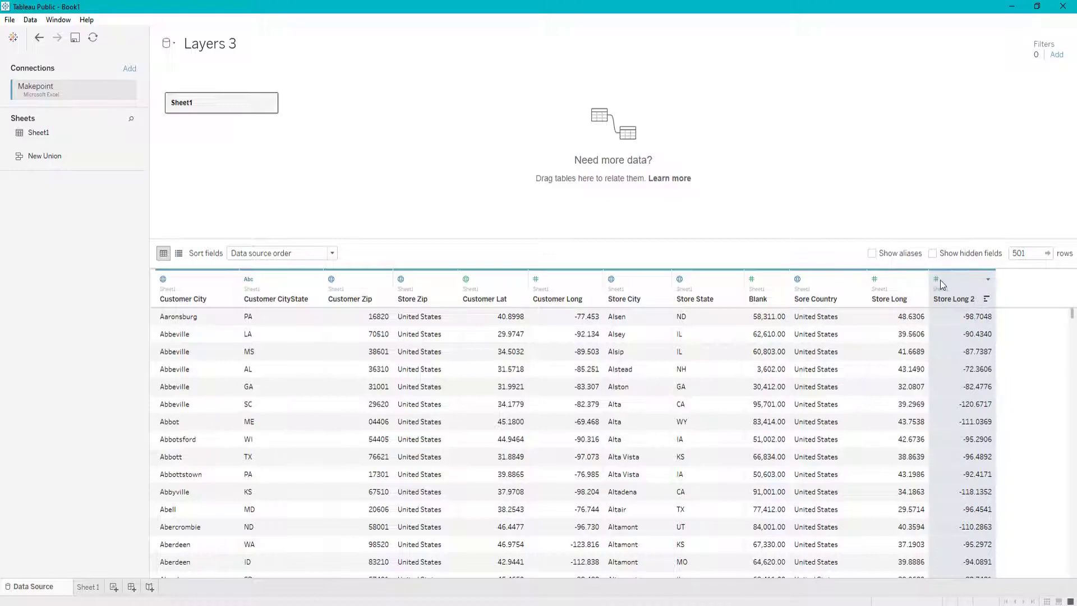
double_click(899, 298)
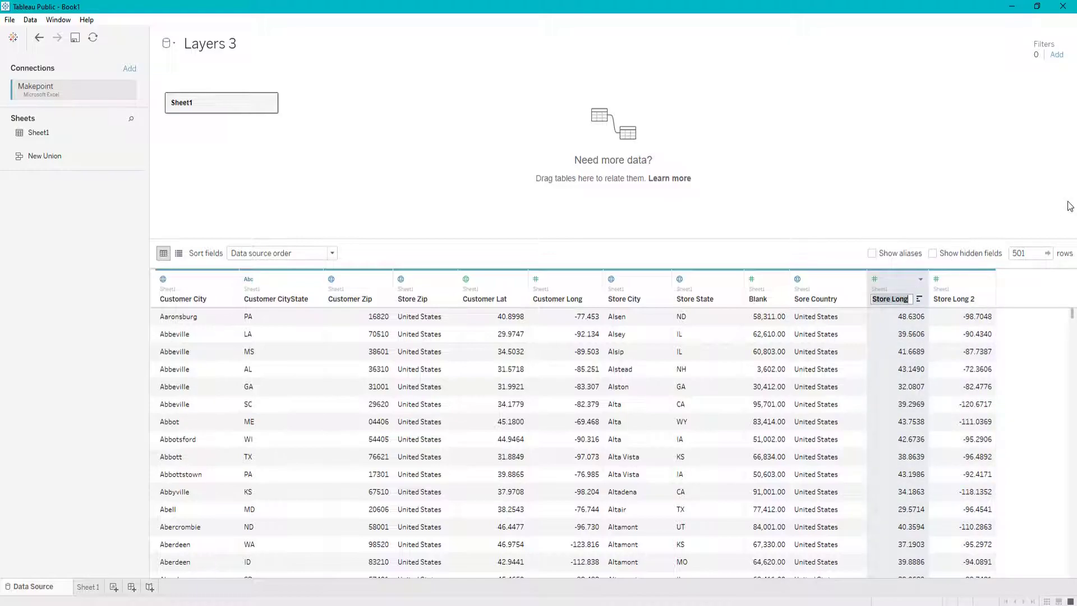
type("ST")
left_click(1070, 206)
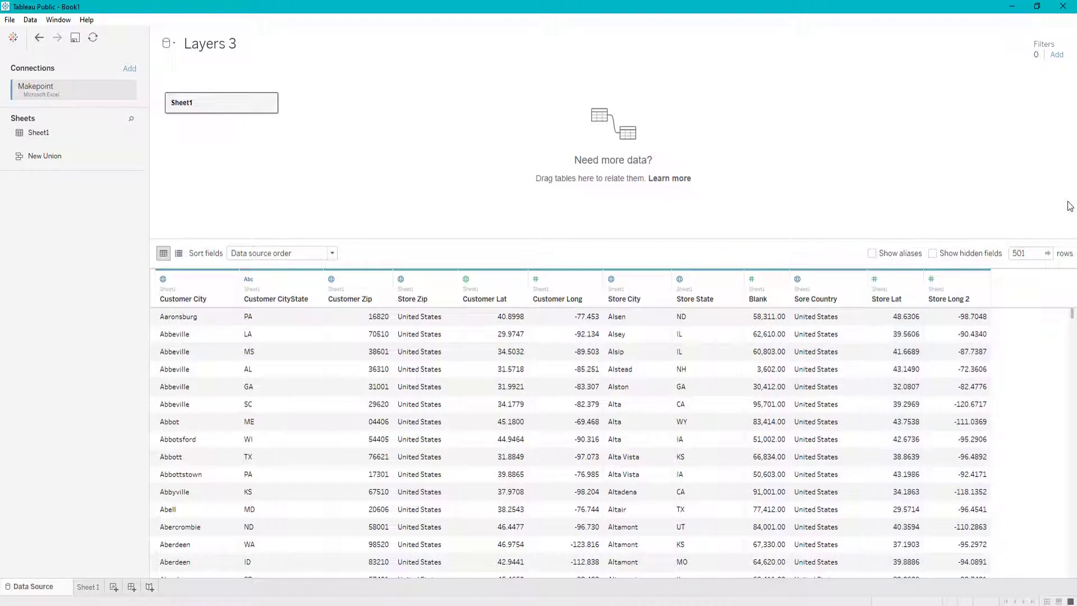
Rename the Store Long 2 column to Store Long
double_click(958, 303)
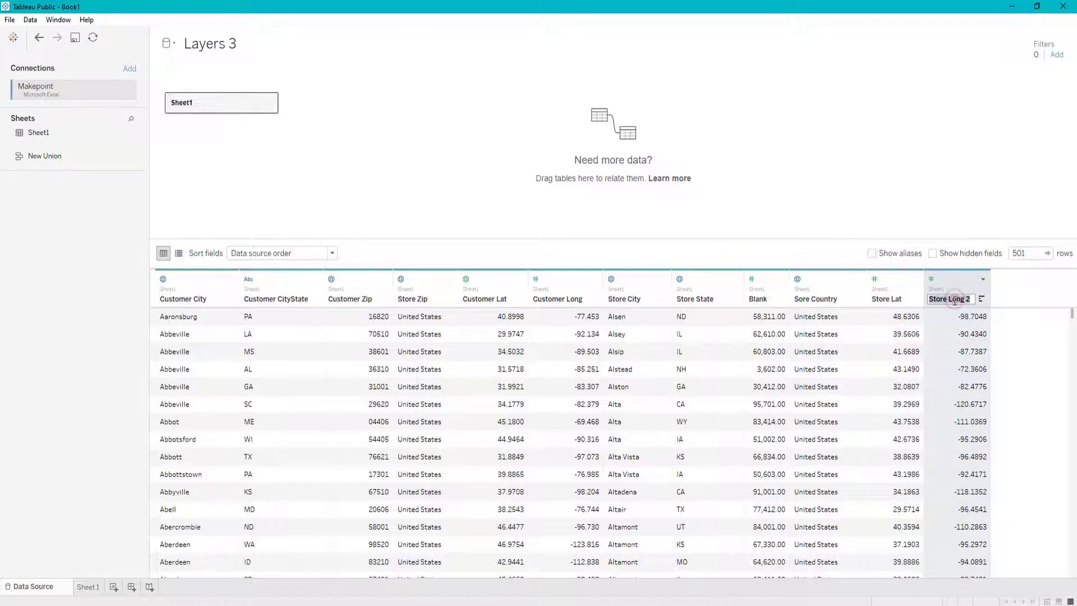
type("Store Long")
key("Return")
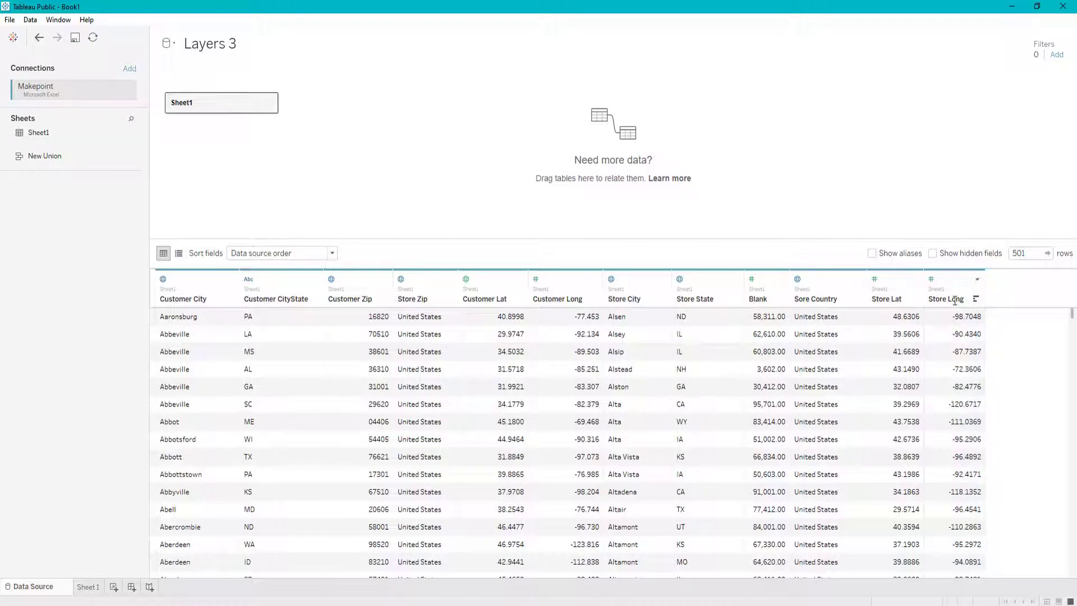
Give the Store Lat column the Latitude geographic role
left_click(877, 281)
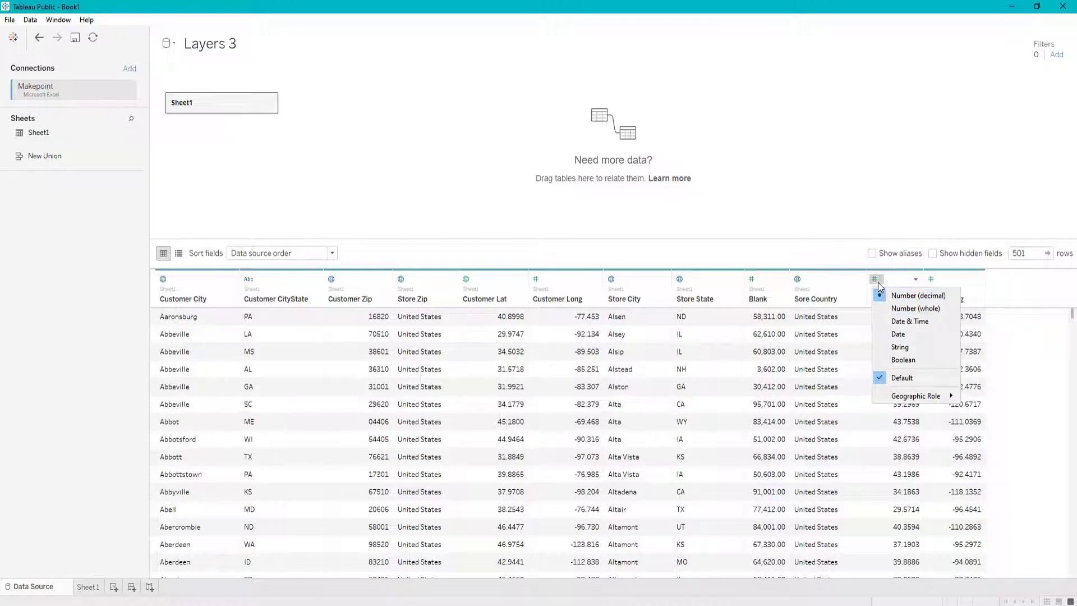
mouse_move(916, 396)
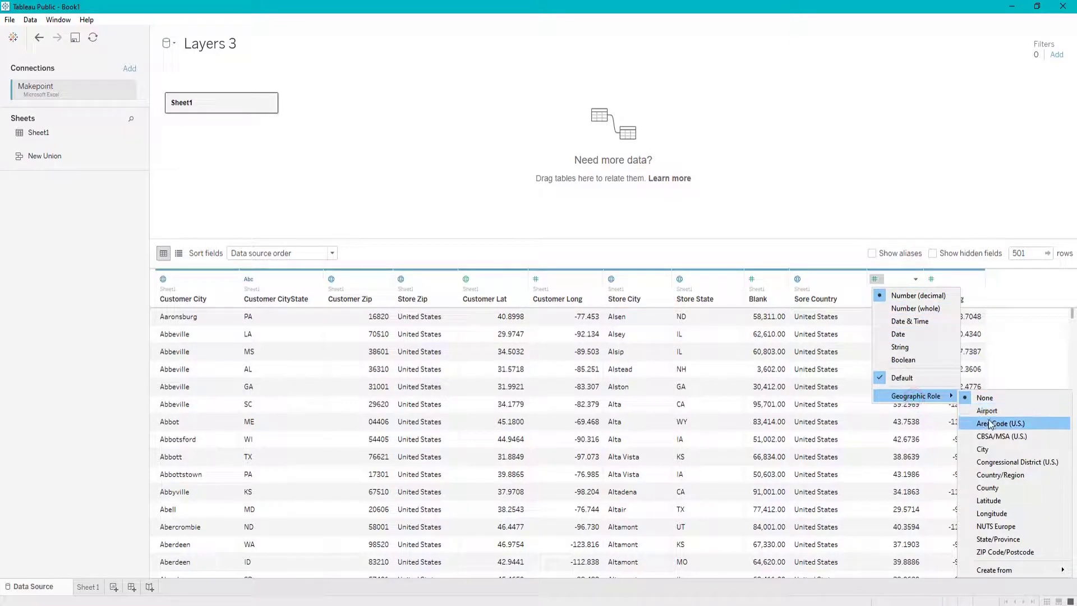
left_click(999, 498)
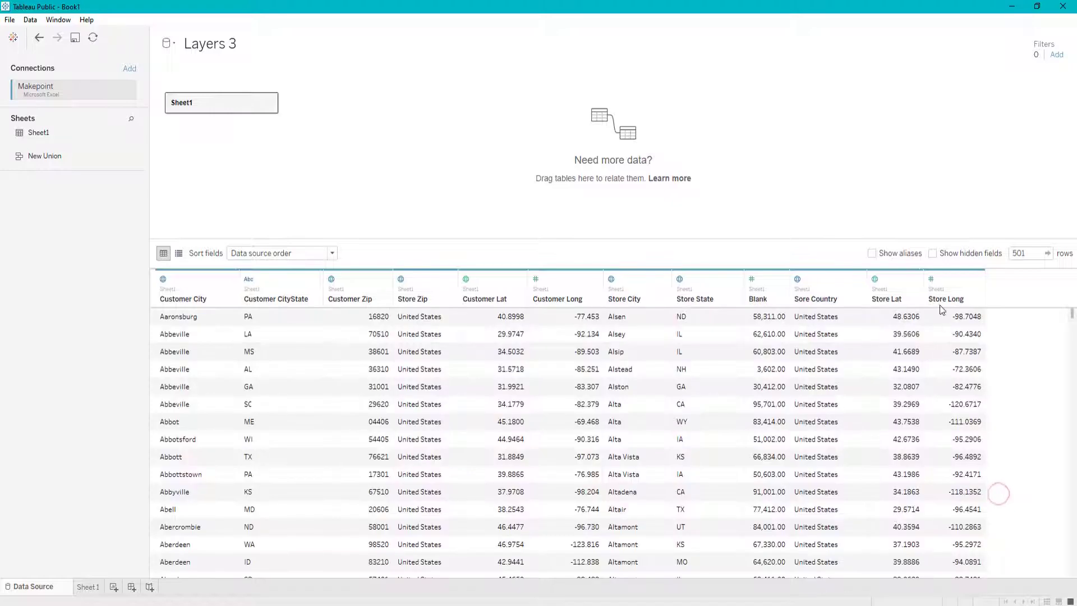
Set the Store Long column's geographic role to Longitude
left_click(932, 279)
mouse_move(979, 397)
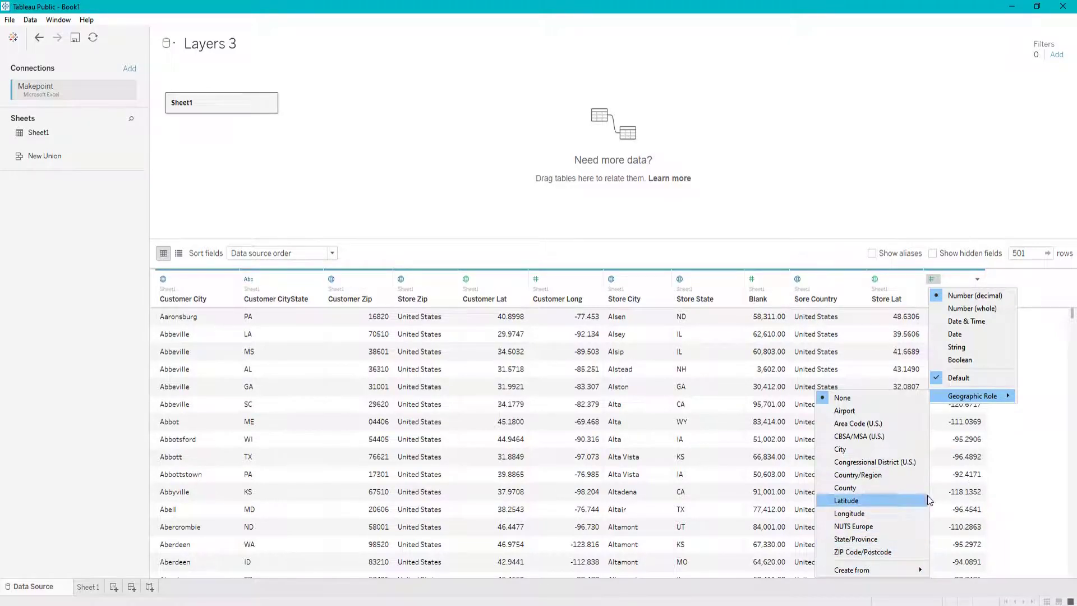
left_click(1018, 441)
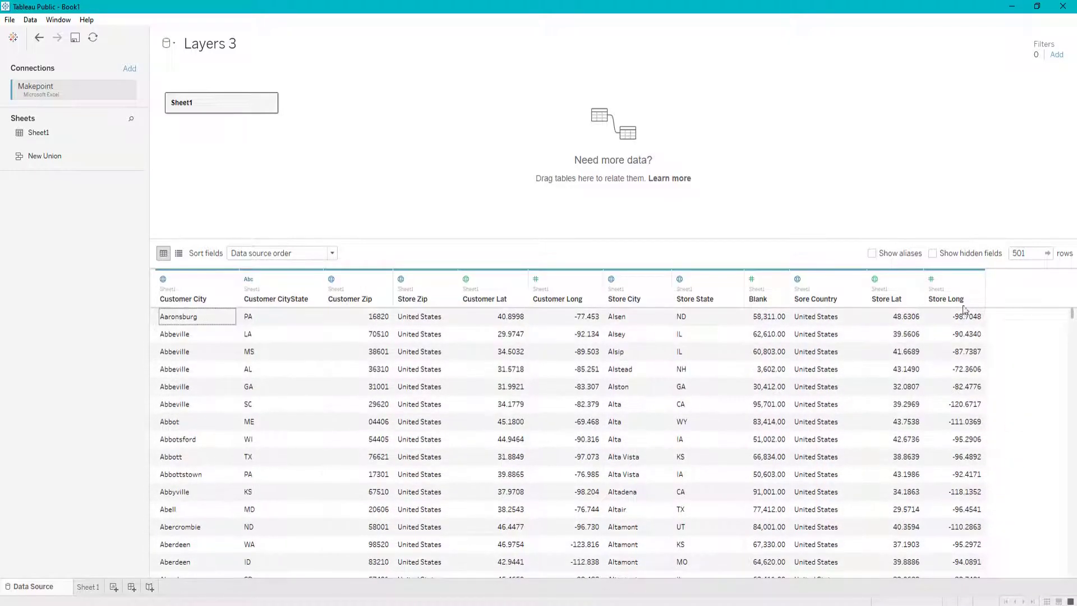
left_click(960, 278)
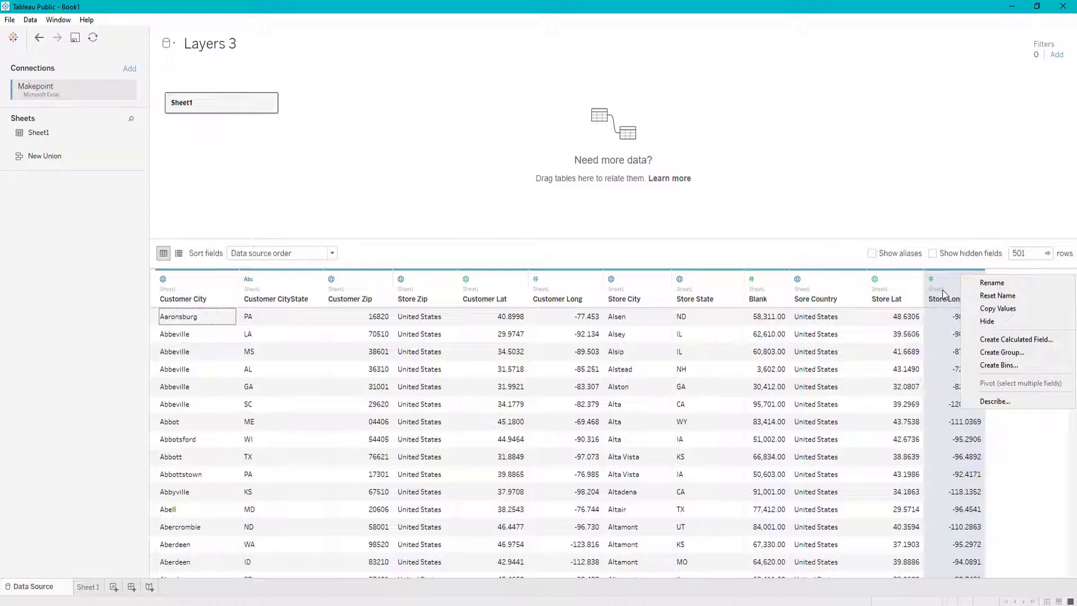
left_click(933, 278)
left_click(934, 278)
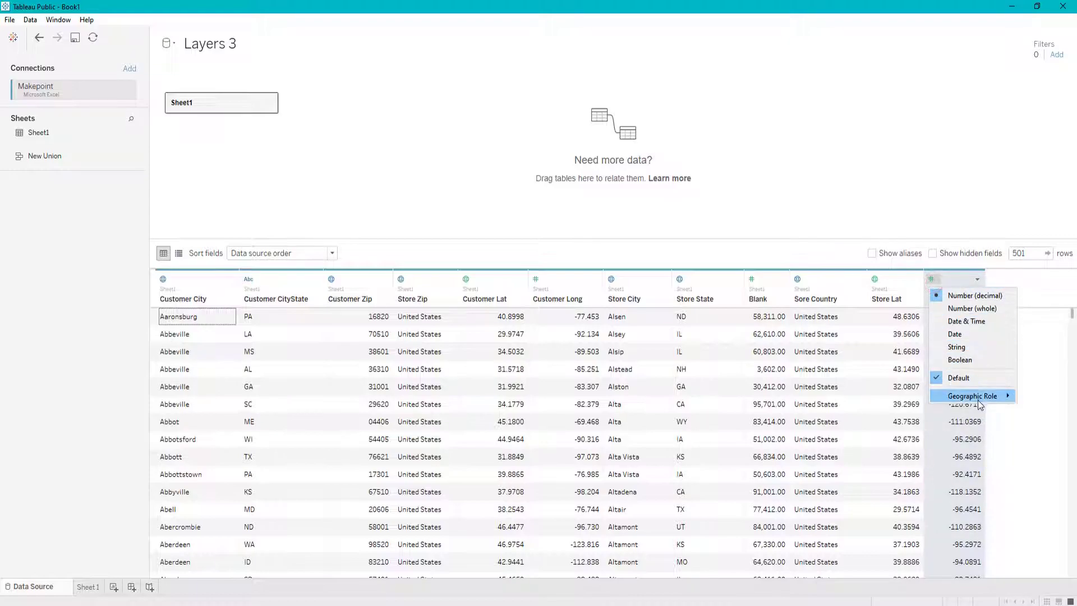
mouse_move(974, 396)
left_click(850, 512)
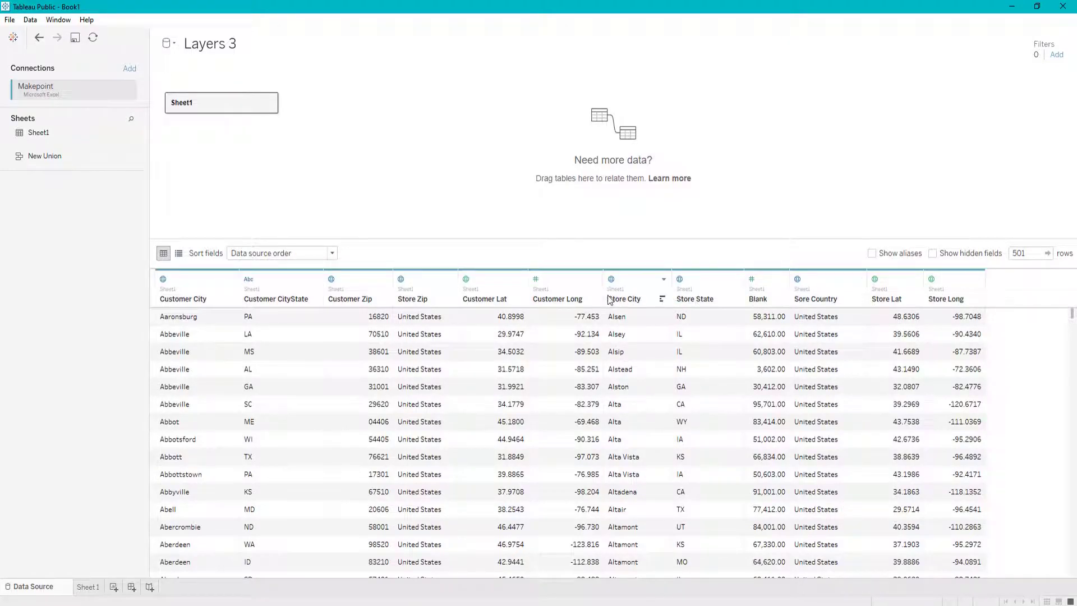
Leave Customer Lat's type as is and give Customer Long a geographic role
left_click(466, 278)
mouse_move(514, 396)
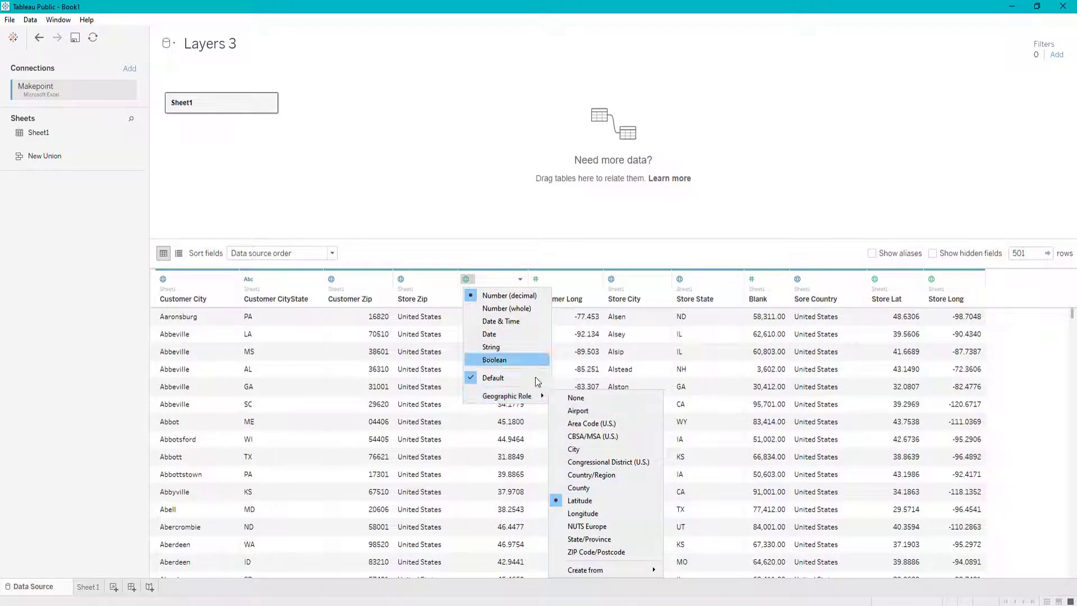
left_click(569, 296)
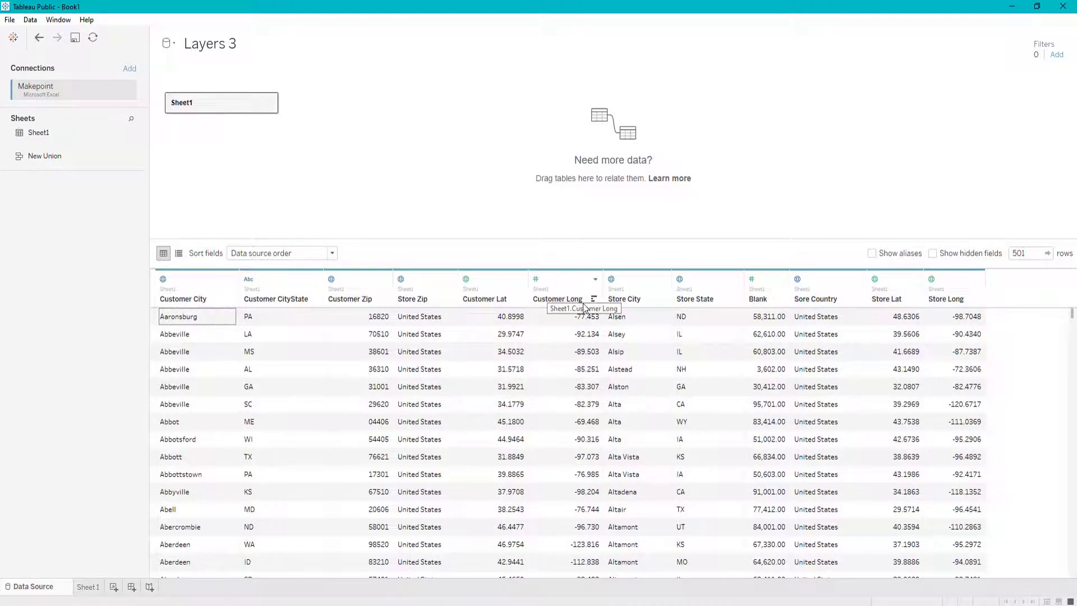
left_click(536, 280)
left_click(567, 378)
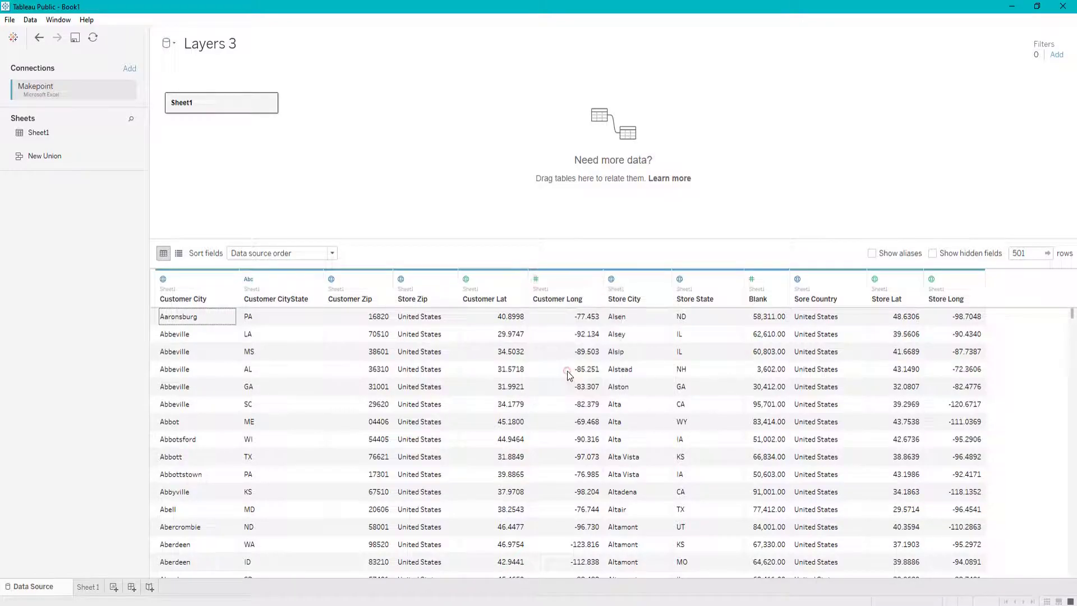
left_click(537, 280)
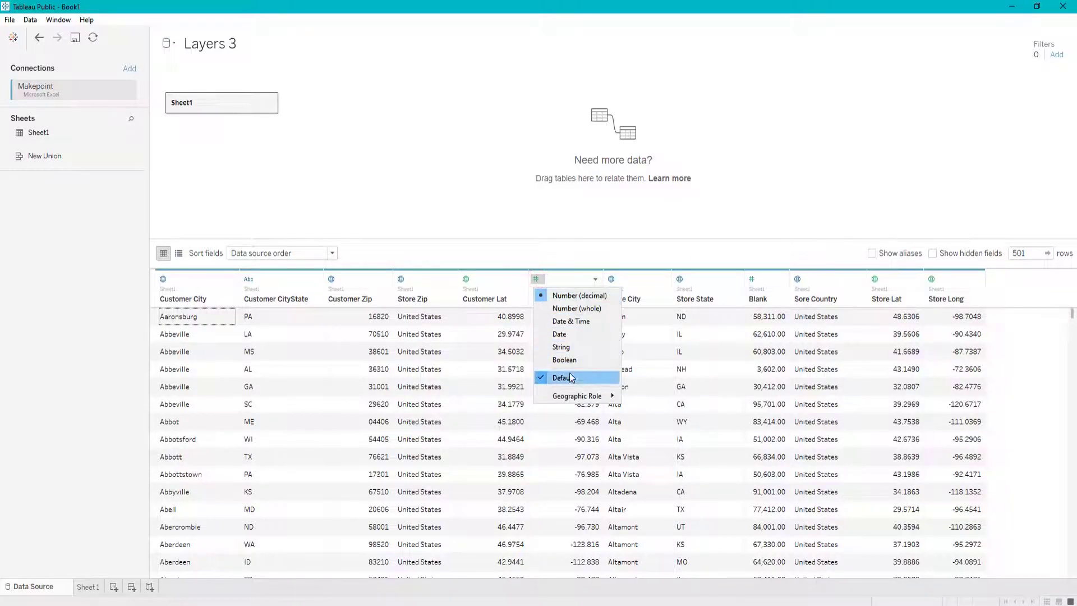
mouse_move(575, 396)
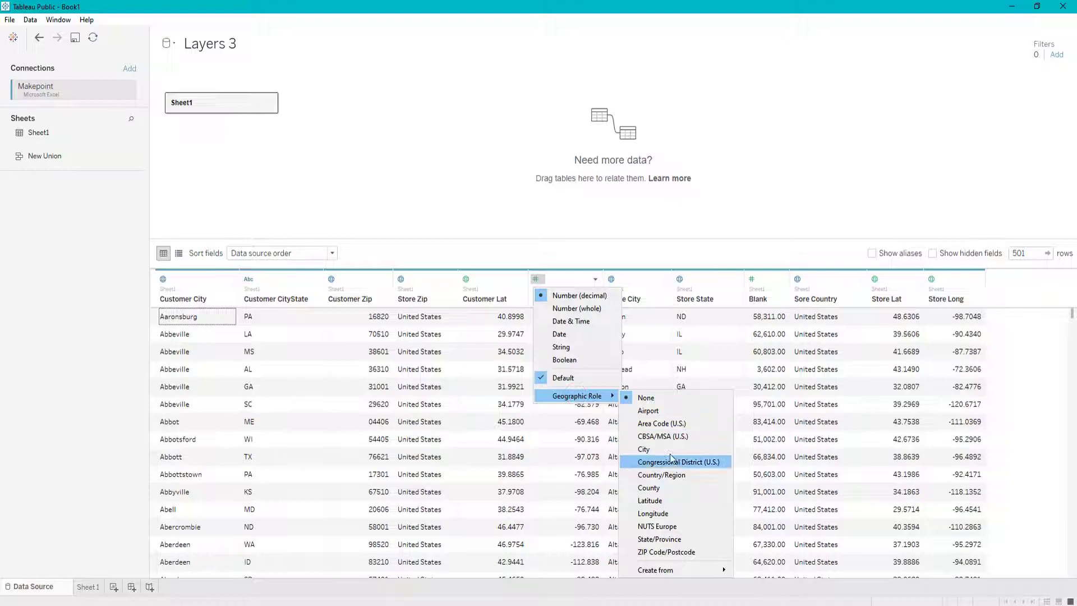
left_click(661, 500)
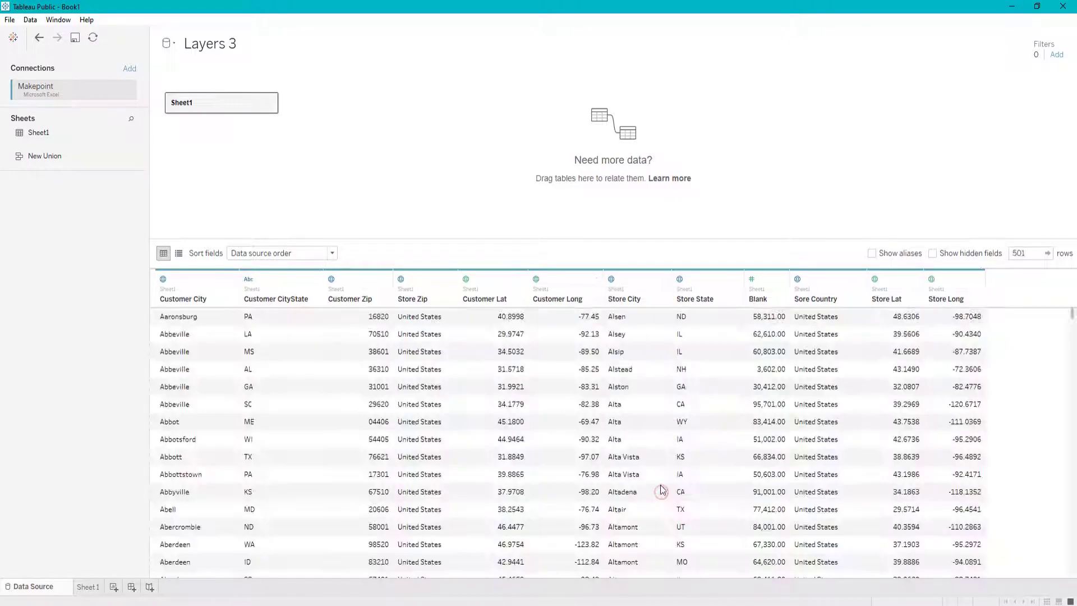
left_click(332, 279)
left_click(332, 279)
left_click(332, 279)
mouse_move(377, 397)
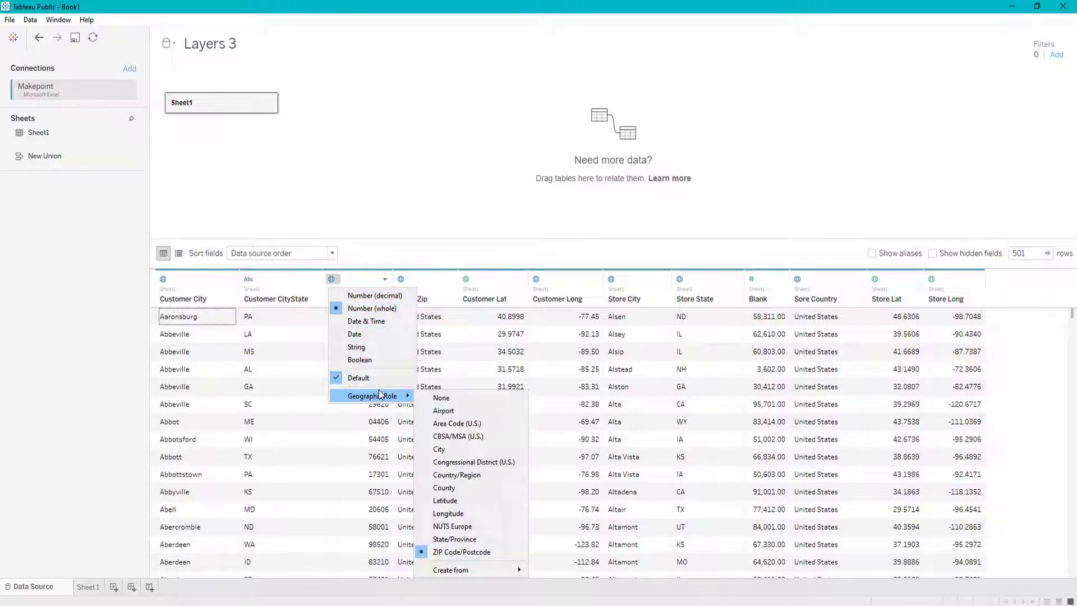
left_click(369, 347)
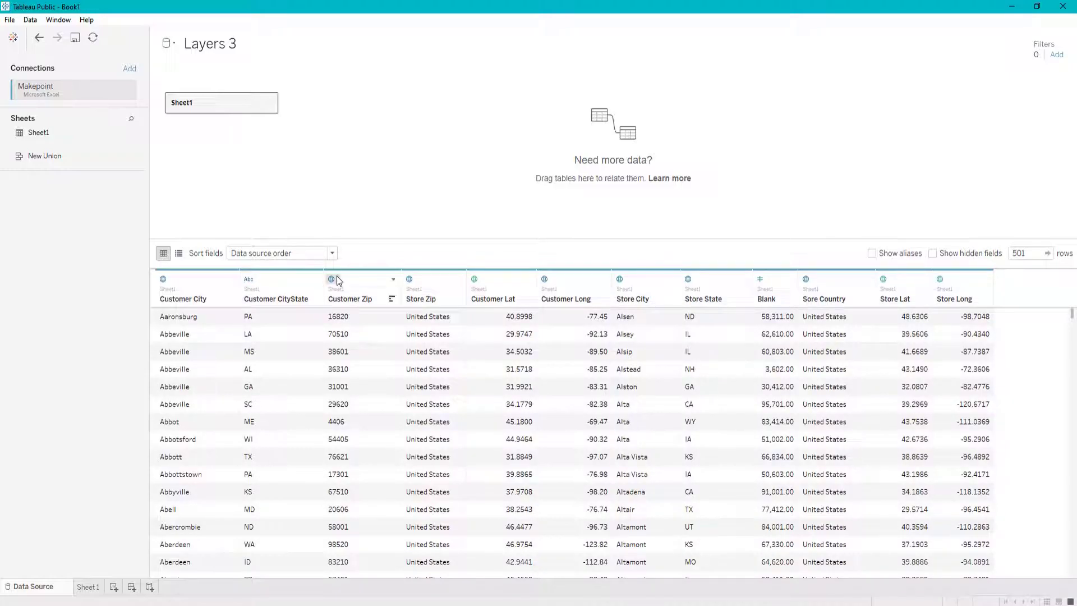
left_click(335, 278)
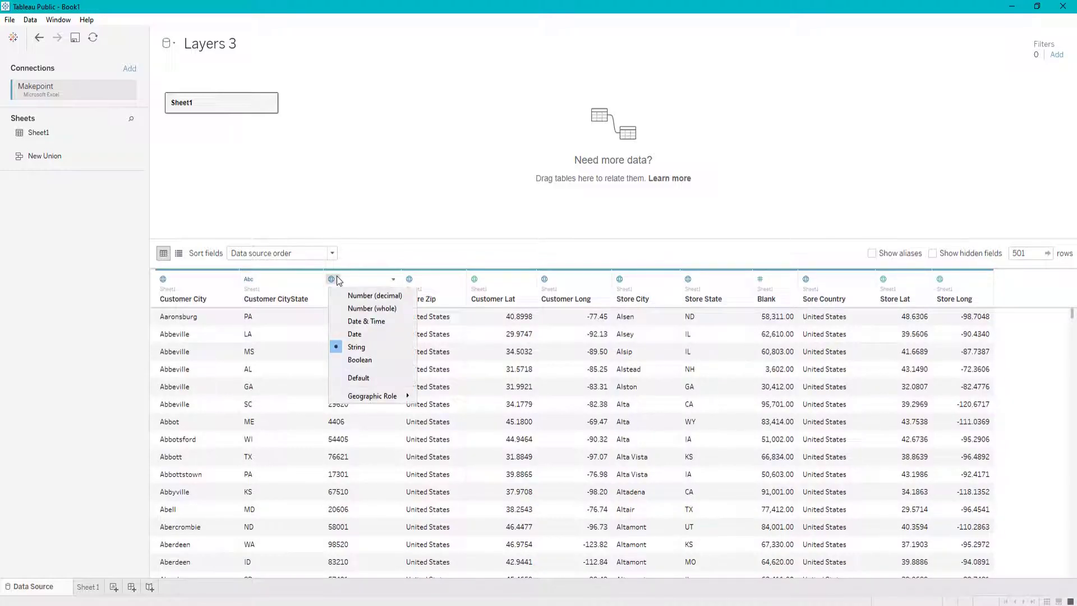
left_click(371, 359)
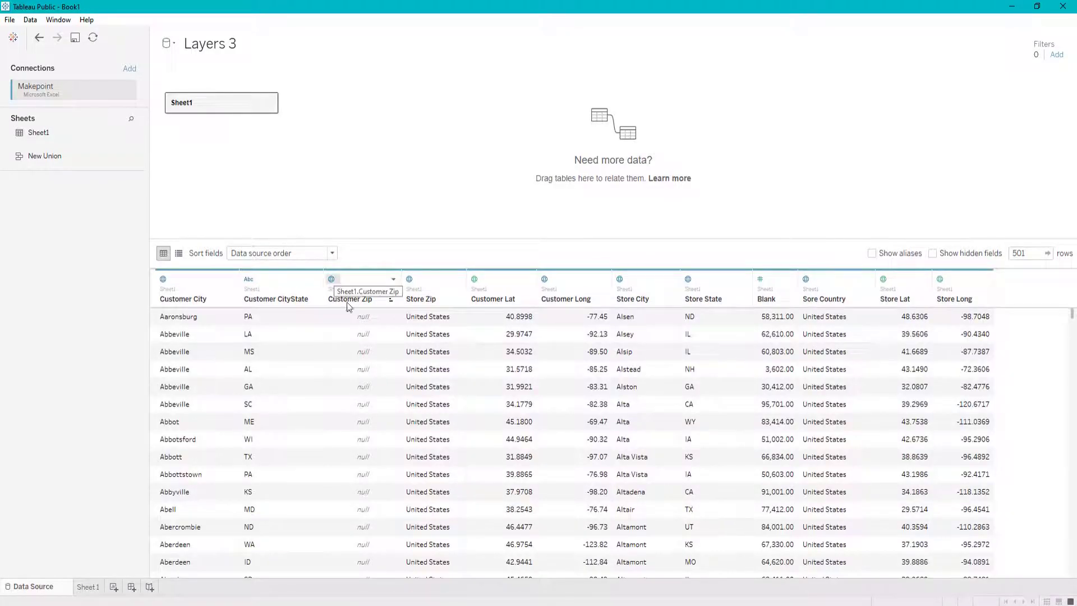
left_click(340, 280)
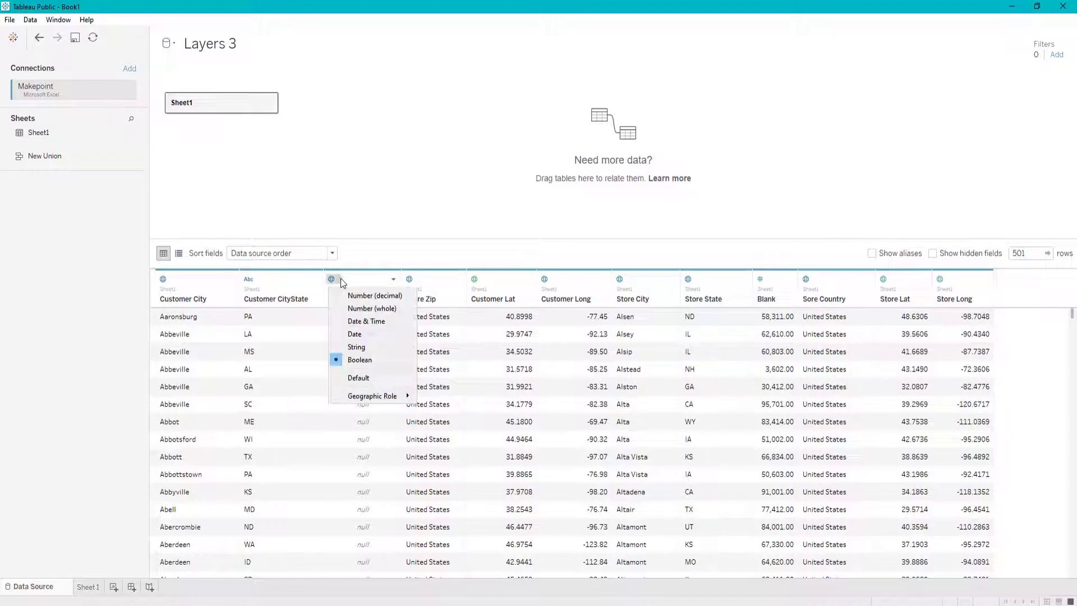
left_click(369, 308)
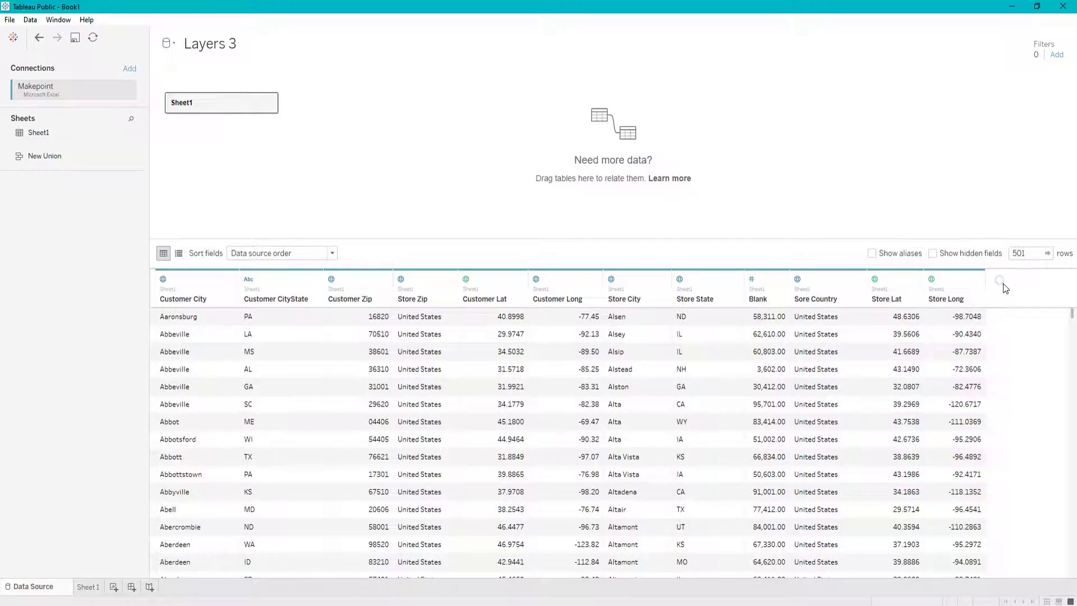
Create a calculated field with the formula MAKEPOINT([Store Lat],[Store Long])
right_click(955, 291)
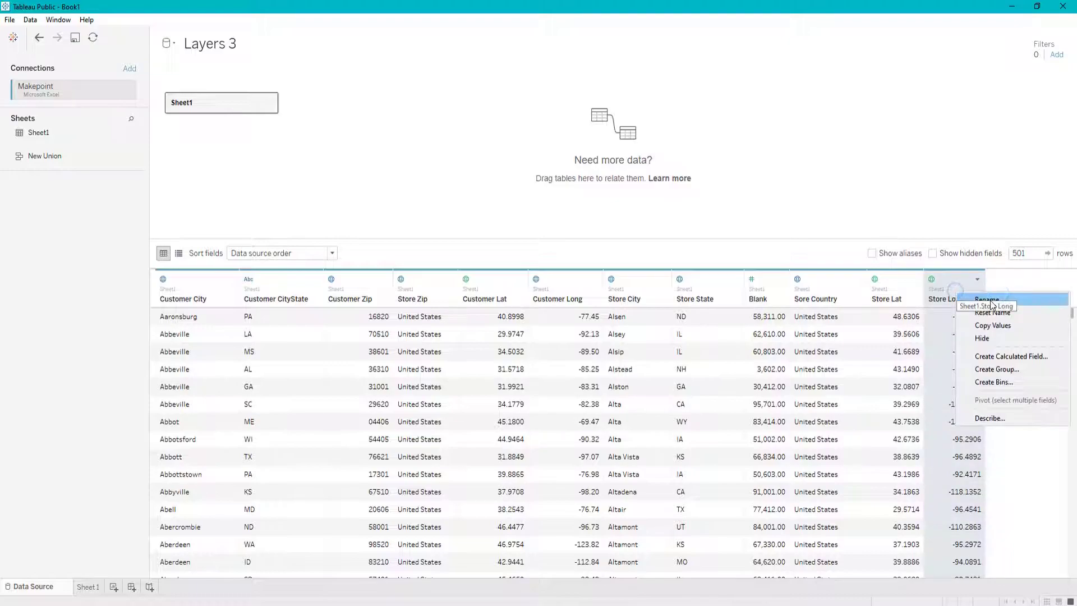
left_click(1010, 356)
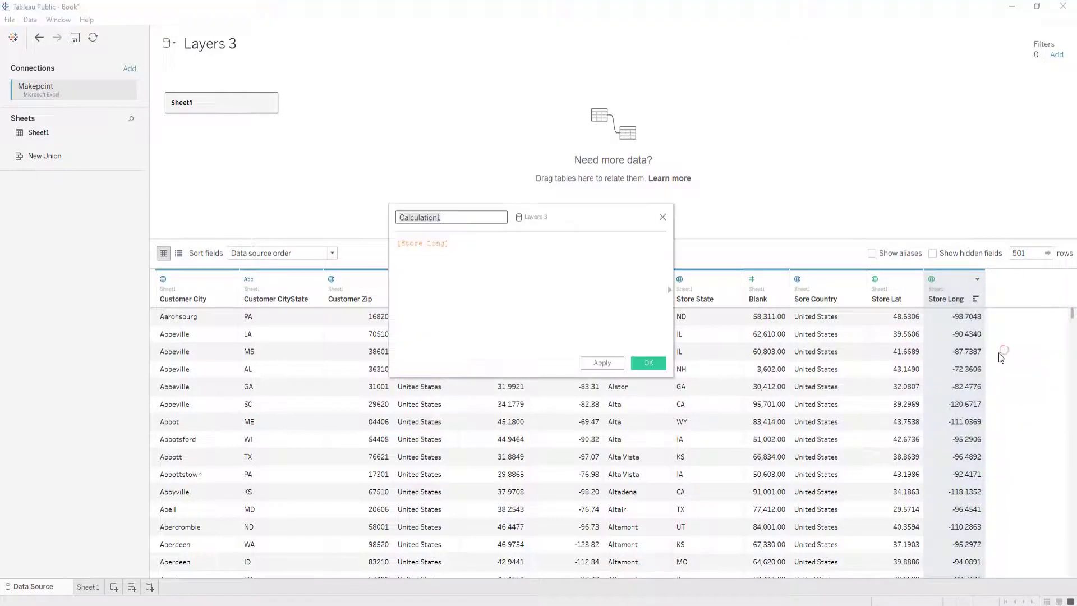
triple_click(479, 245)
type("Mka")
key("BackSpace")
type("akepiont")
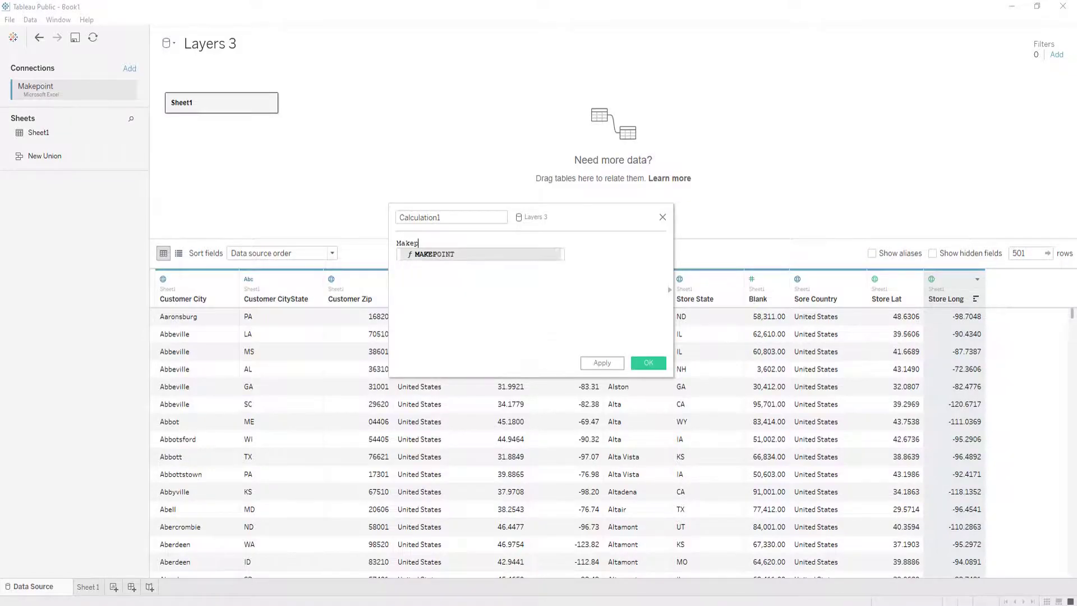
key("BackSpace")
type("oin")
key("Return")
type("store")
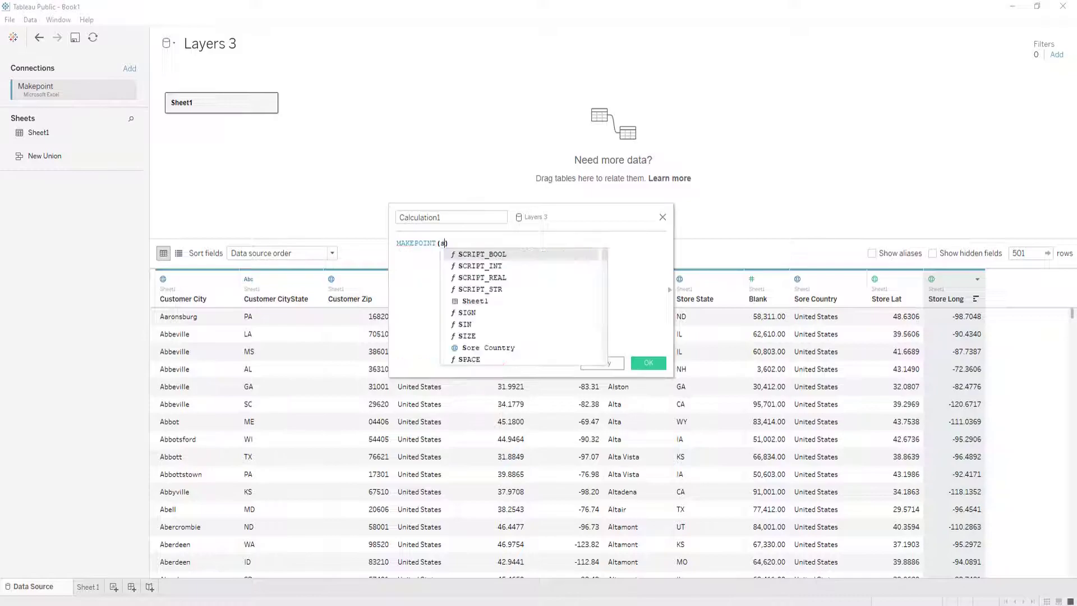
key("Down")
key("Return")
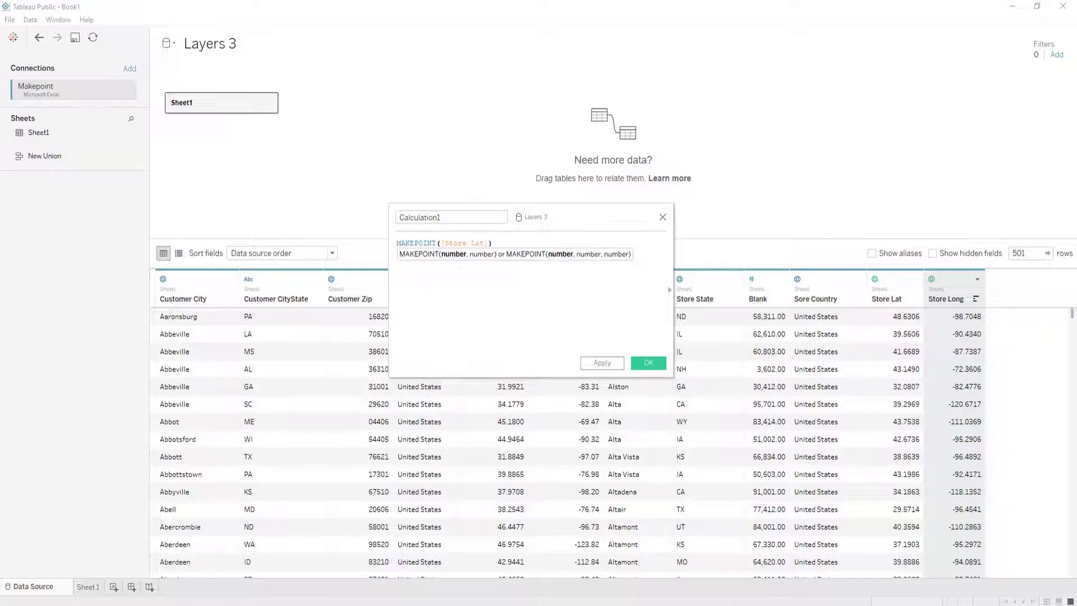
type(",stor")
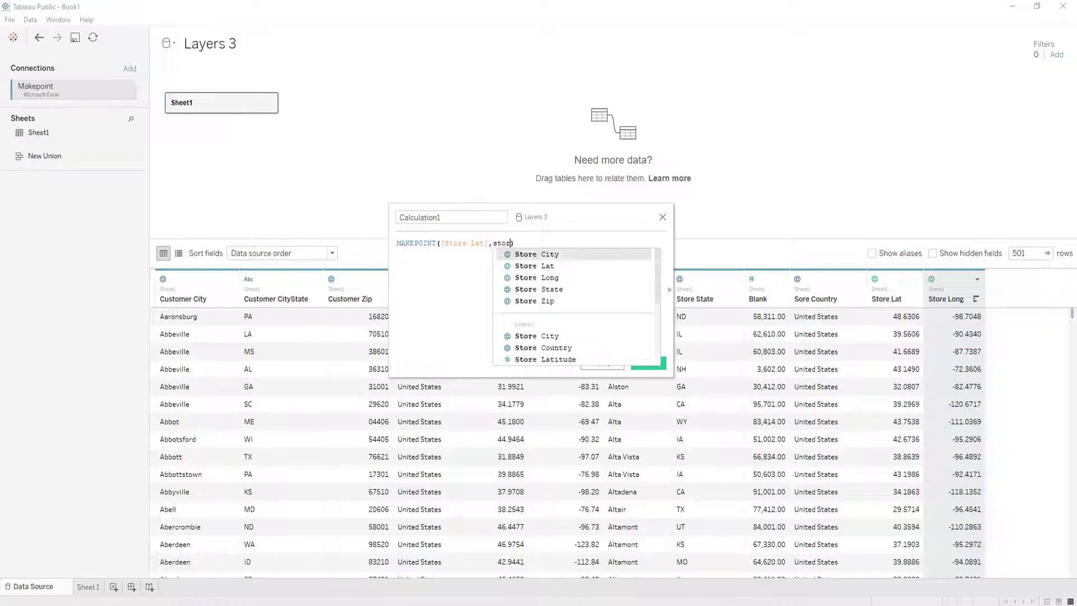
type("e")
key("Down")
key("Down")
key("Return")
type("\\")
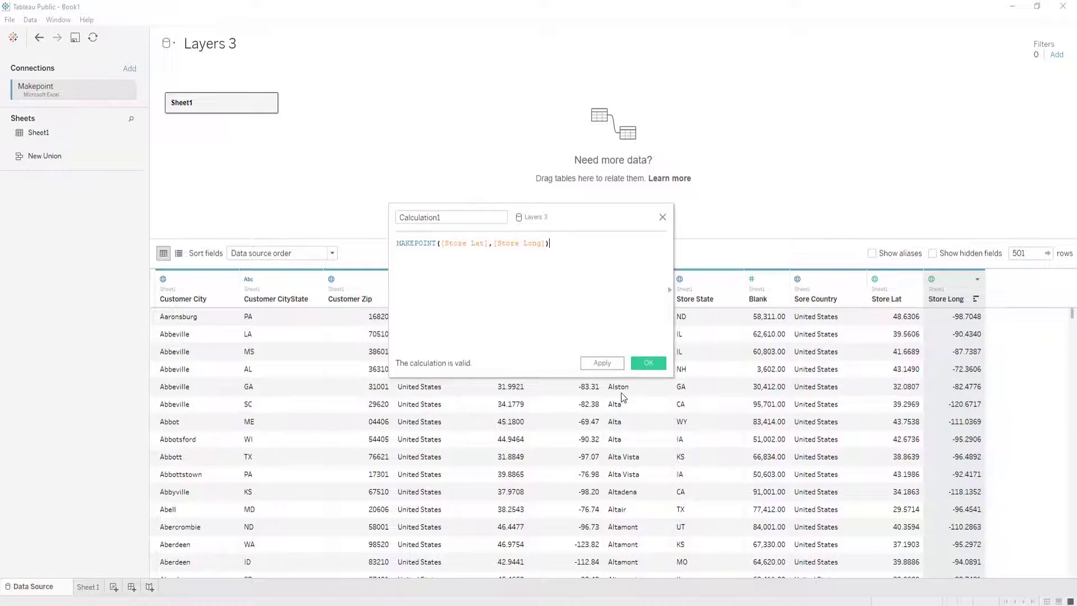
Preview the calculation, name it Store Points, and save it
left_click(601, 363)
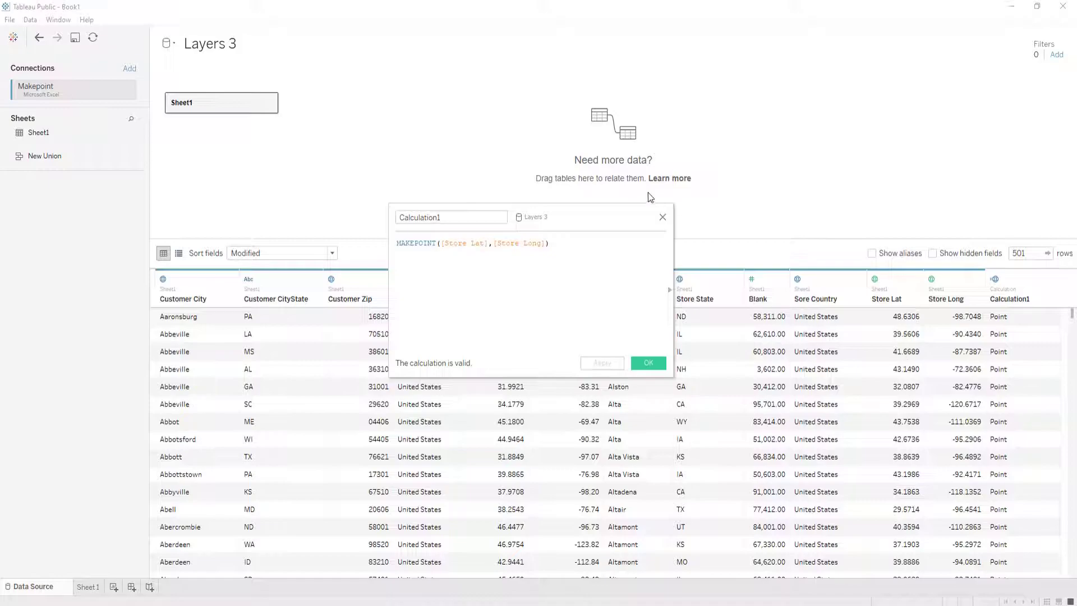
left_click(464, 218)
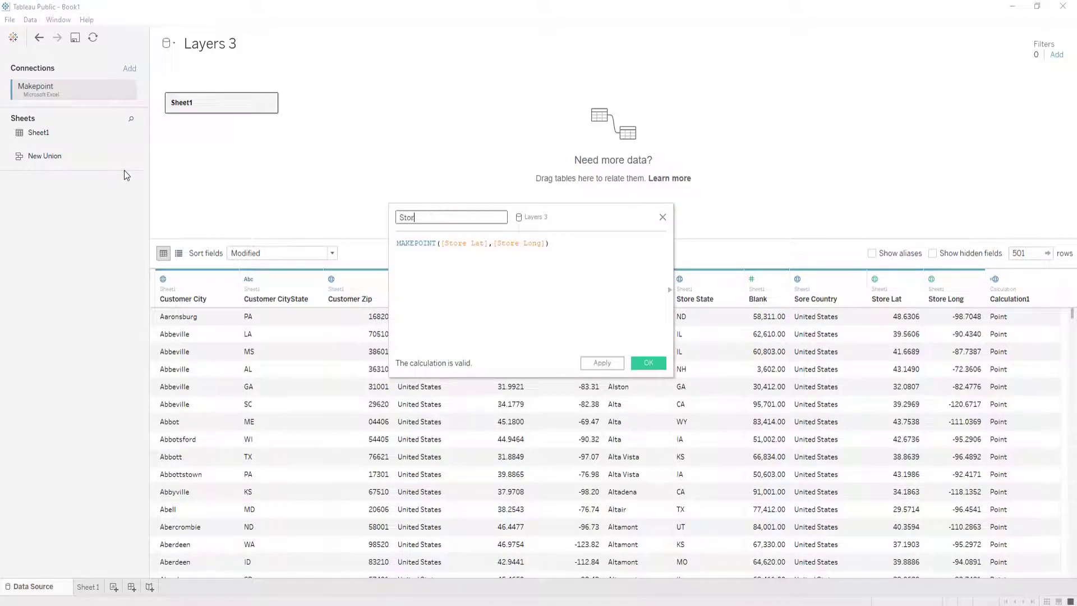
type("e Pointws")
key("BackSpace")
type("s")
left_click(651, 364)
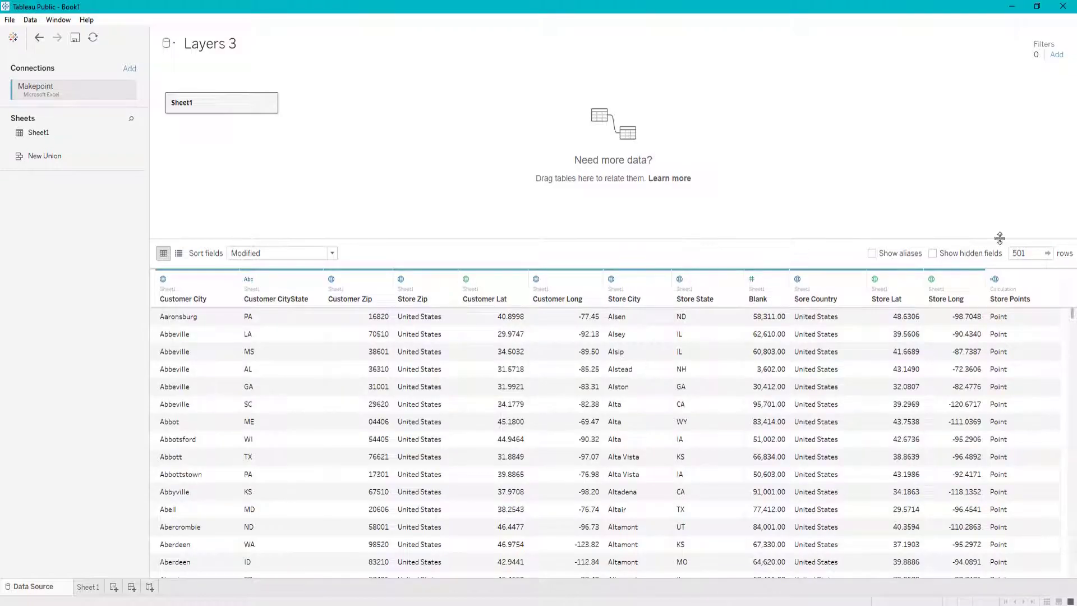